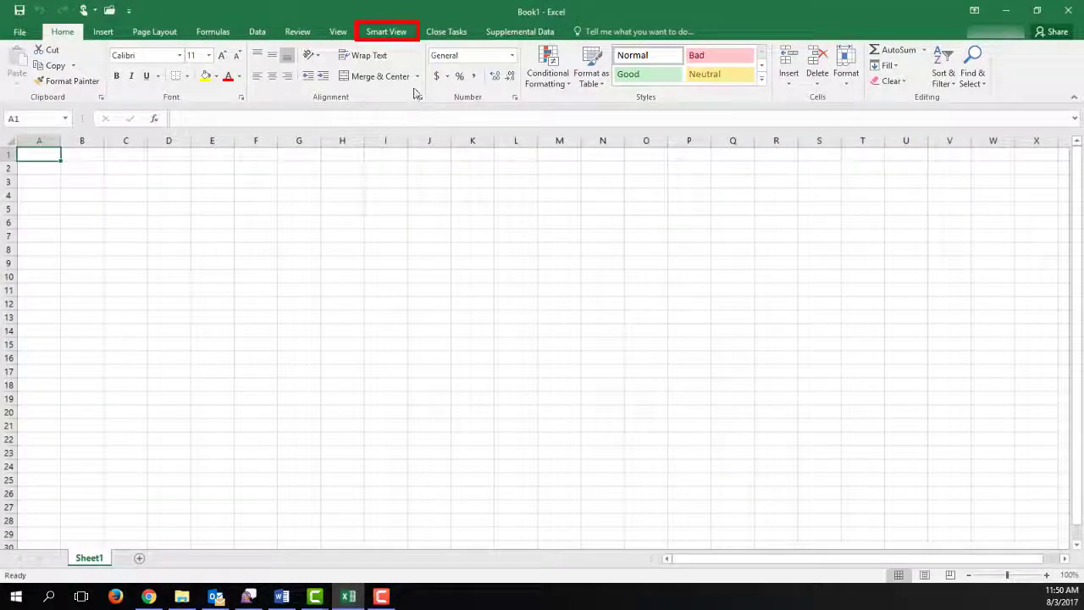
- Open the Smart View panel and start a new connection from the connection actions menu
{"action": "left_click", "coordinate": [394, 35]}
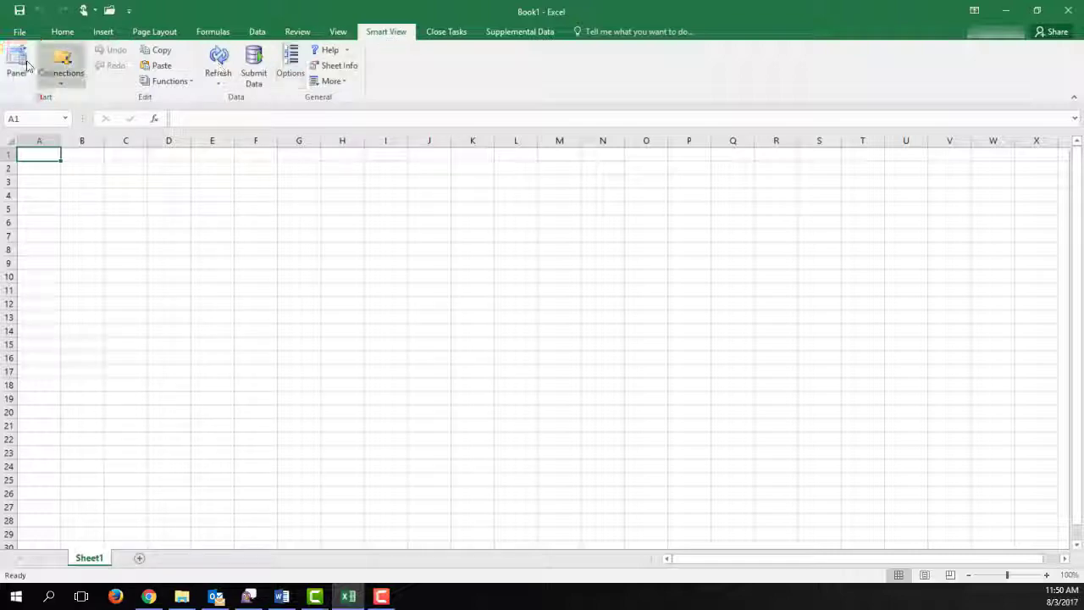
{"action": "left_click", "coordinate": [13, 66]}
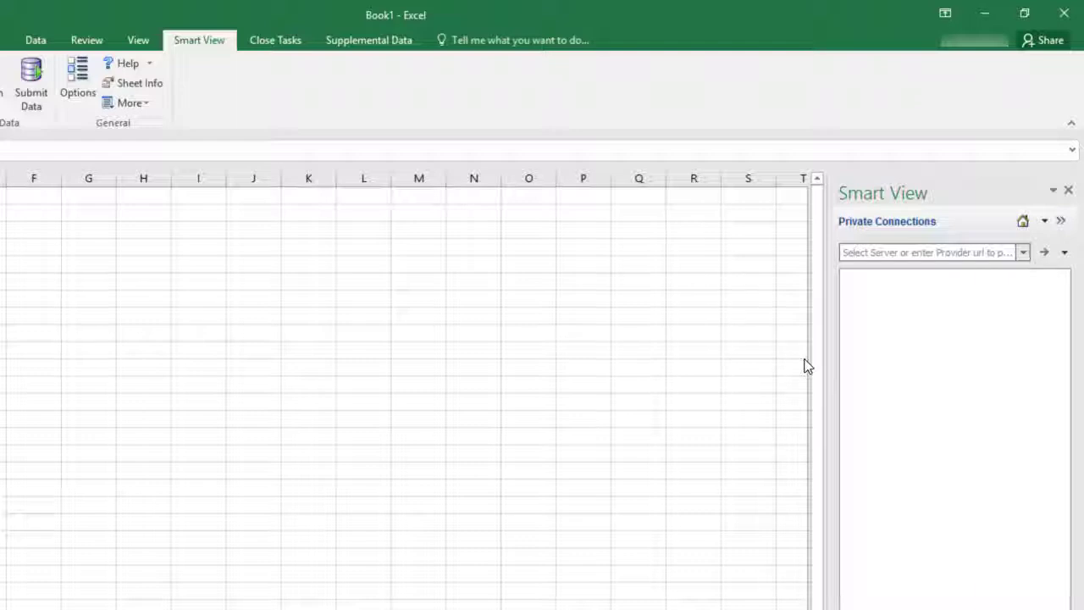
{"action": "left_click", "coordinate": [1064, 254]}
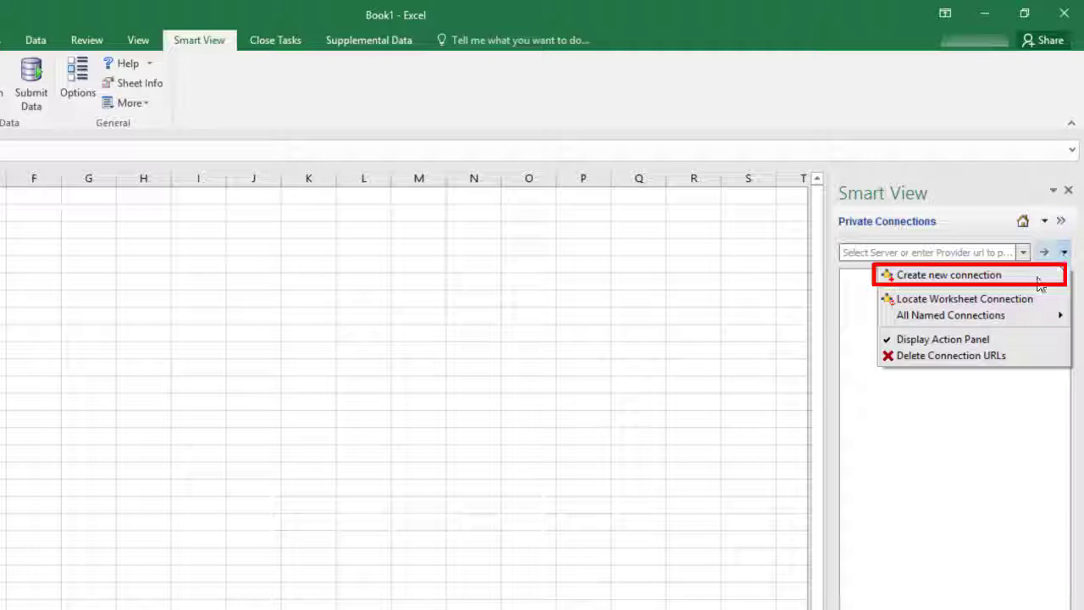
{"action": "left_click", "coordinate": [1032, 278]}
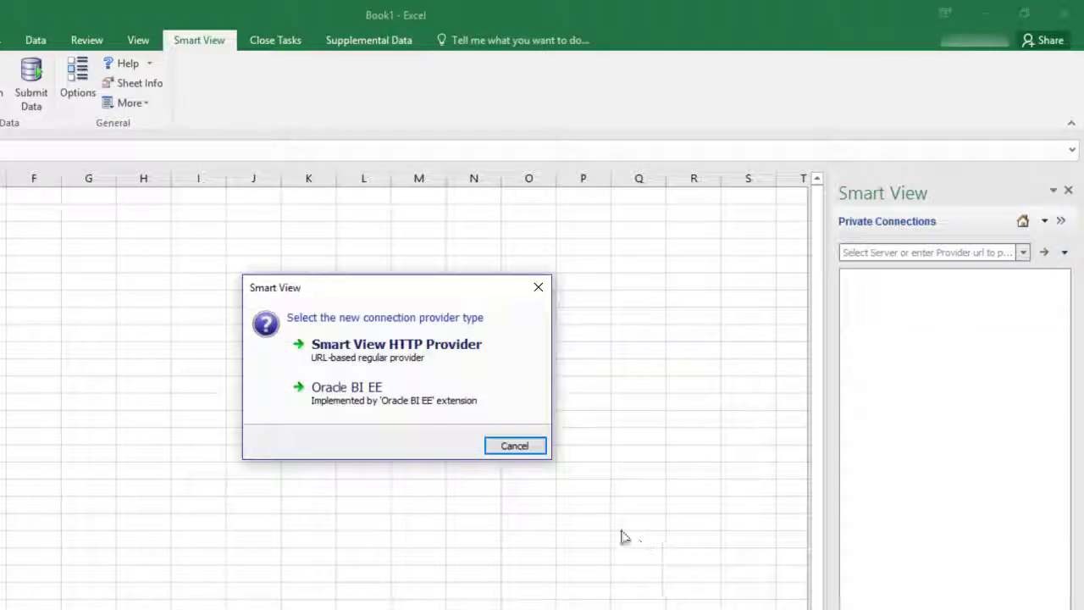
- Create a Smart View HTTP Provider connection to the FCCS application named 'SV for SDM'
{"action": "left_click", "coordinate": [416, 351]}
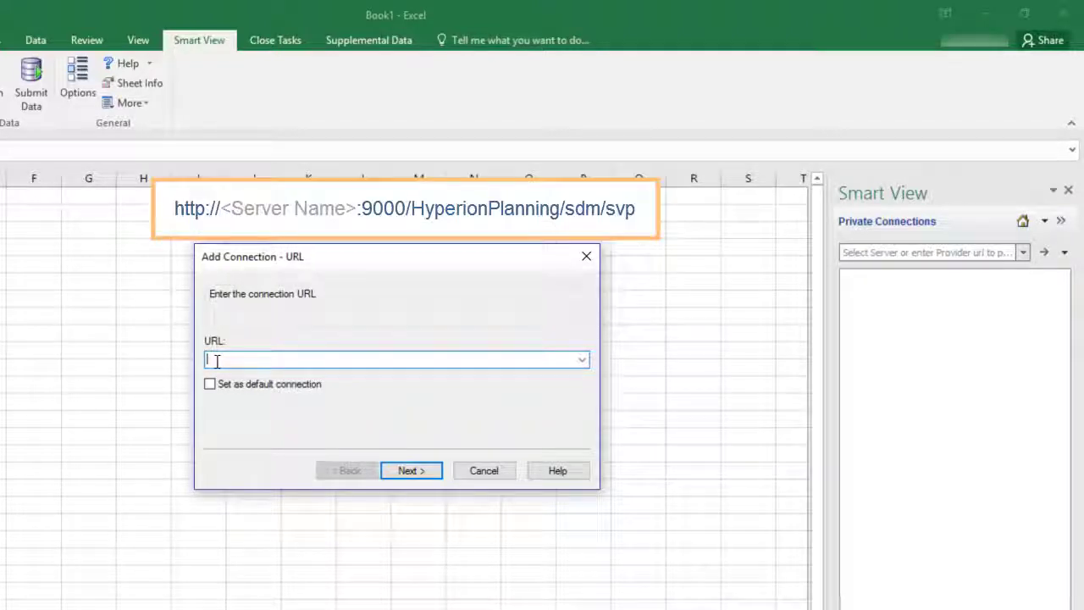
{"action": "type", "text": "http://:9000/HyperionPlanning/sdm/svp"}
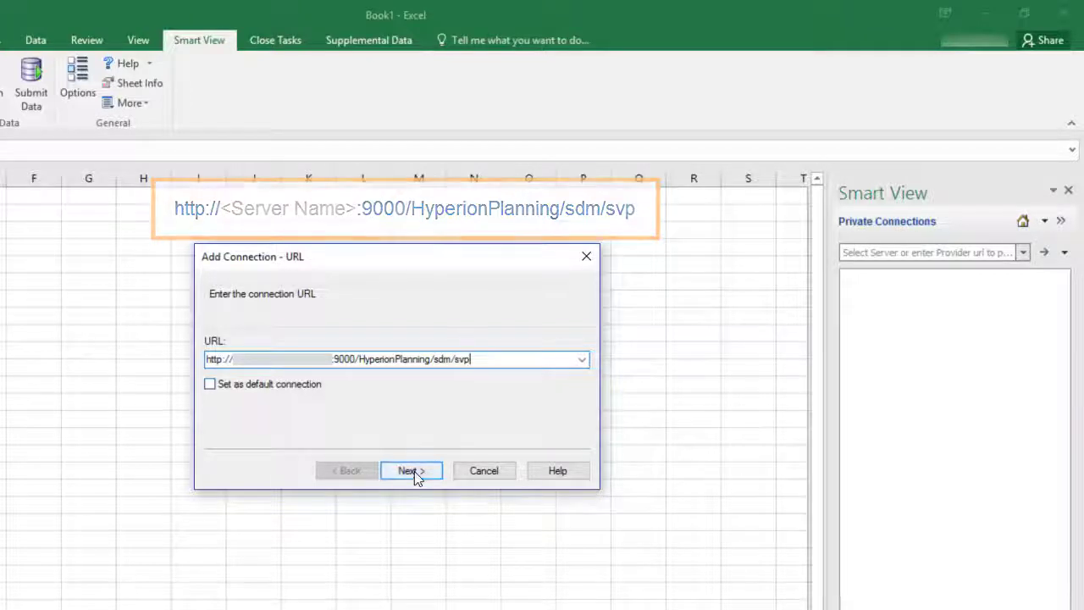
{"action": "left_click", "coordinate": [414, 472]}
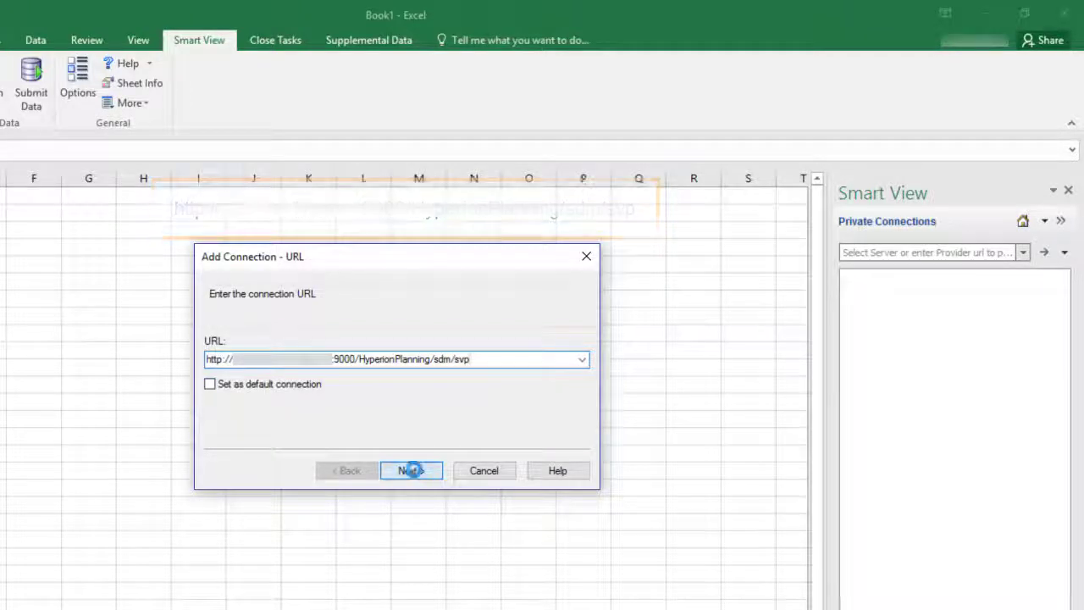
{"action": "left_click", "coordinate": [217, 343]}
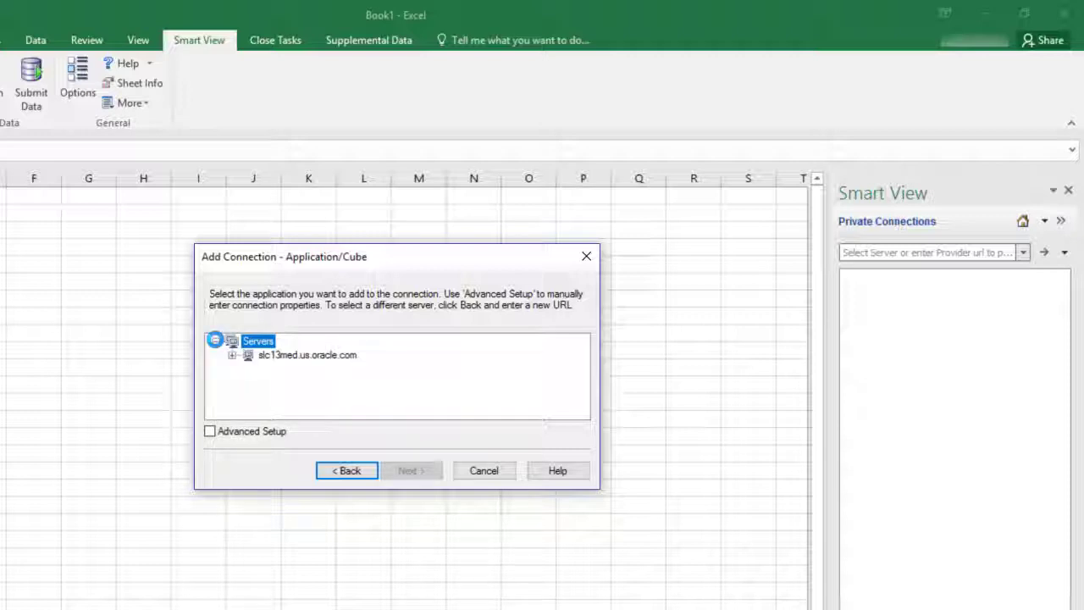
{"action": "left_click", "coordinate": [233, 356]}
{"action": "left_click", "coordinate": [286, 369]}
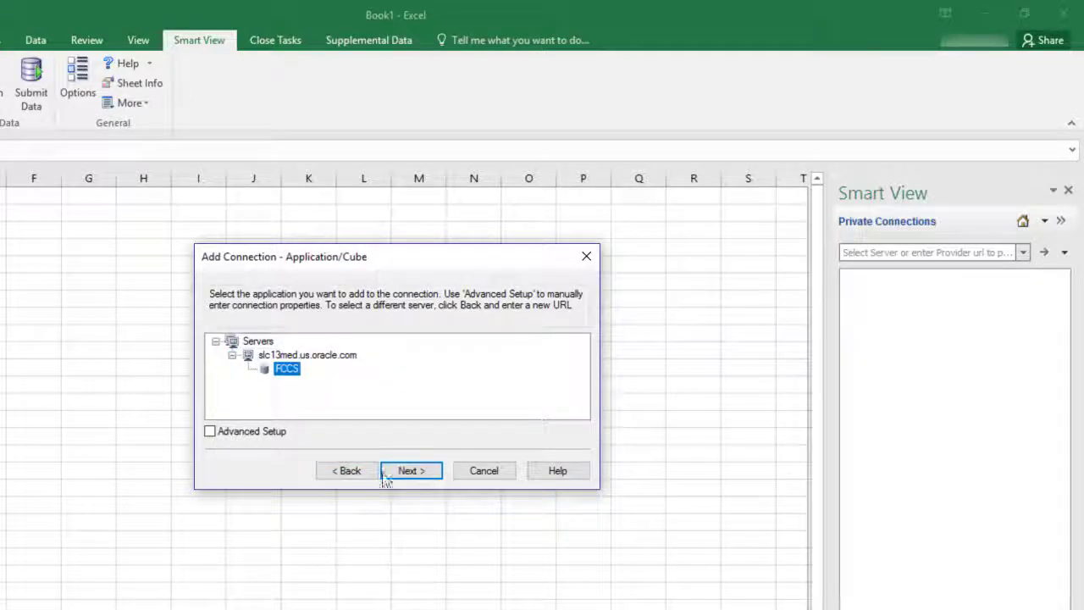
{"action": "left_click", "coordinate": [405, 471]}
{"action": "type", "text": "SV"}
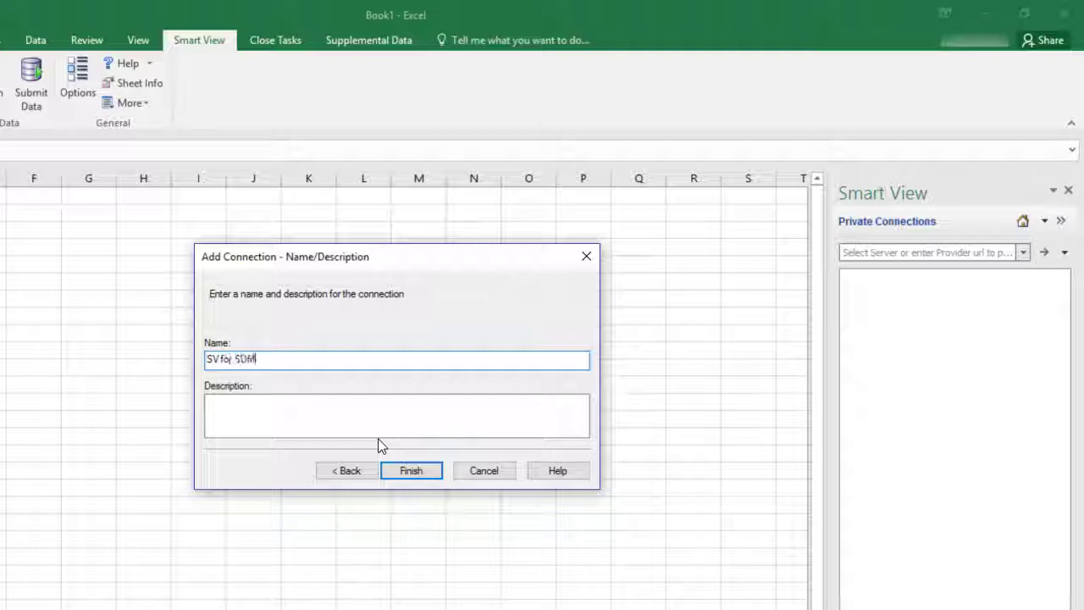
{"action": "type", "text": " for SDM"}
{"action": "left_click", "coordinate": [419, 470]}
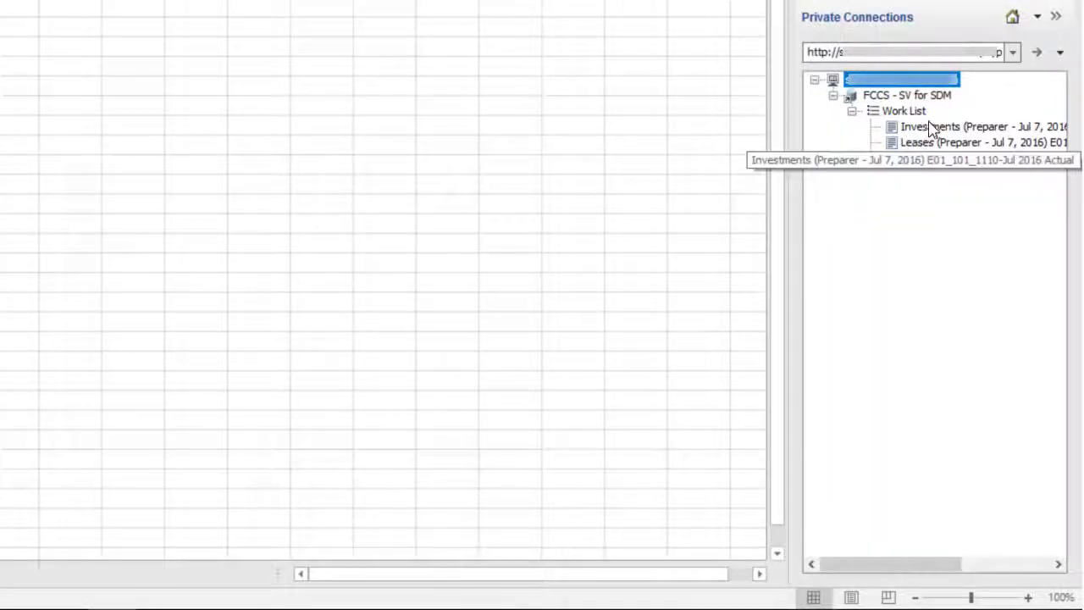
- Open the Investments form from the Work List, replacing the current sheet contents
{"action": "left_click", "coordinate": [931, 129]}
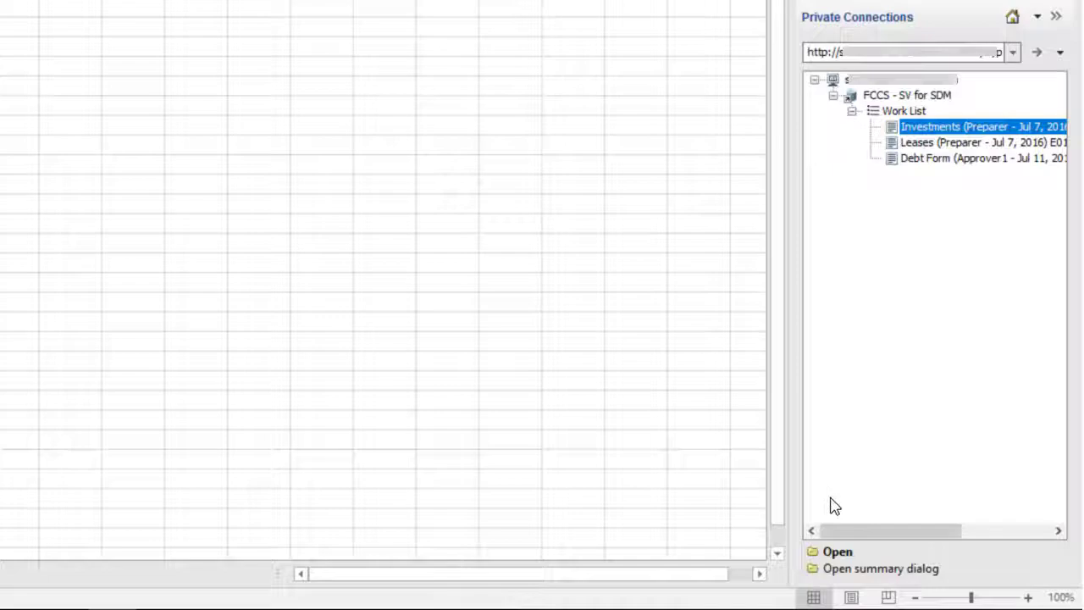
{"action": "left_click", "coordinate": [834, 552]}
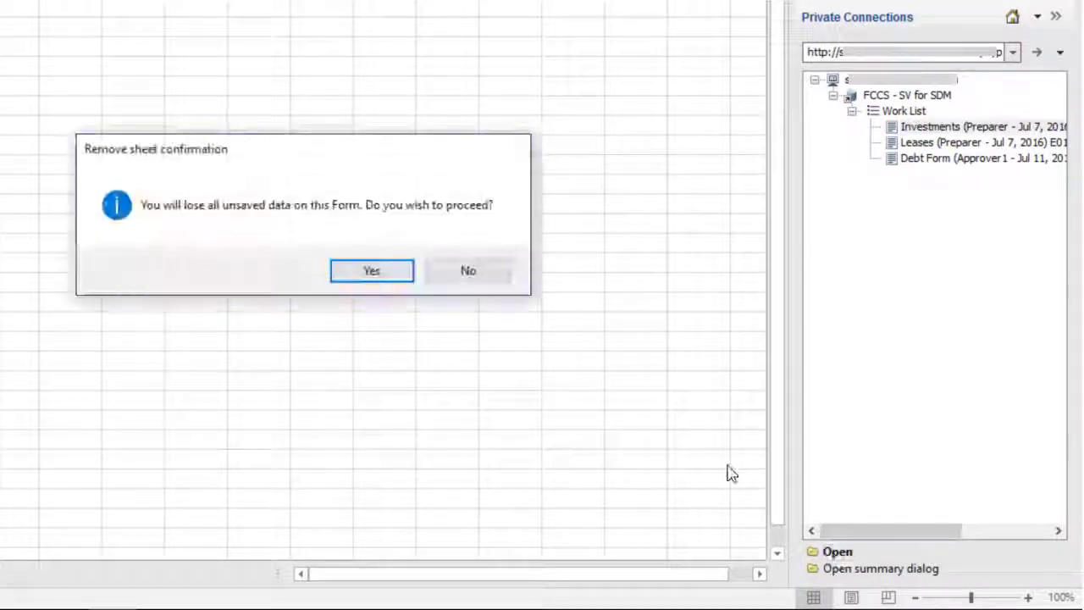
{"action": "left_click", "coordinate": [359, 277]}
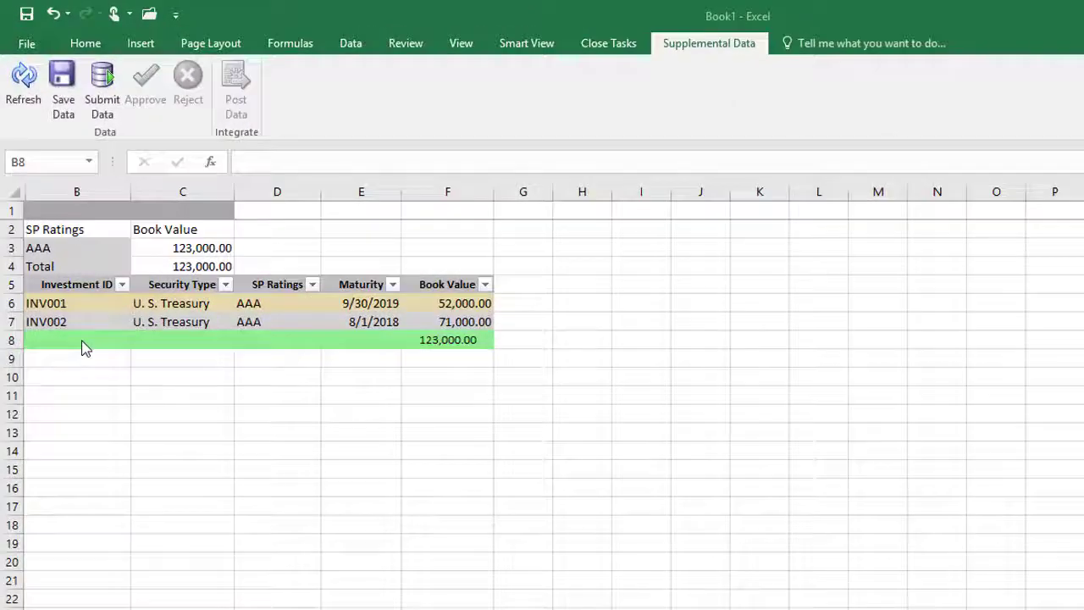
- Insert an entire new row at row 8, above the total row
{"action": "left_click", "coordinate": [84, 347]}
{"action": "right_click", "coordinate": [85, 348]}
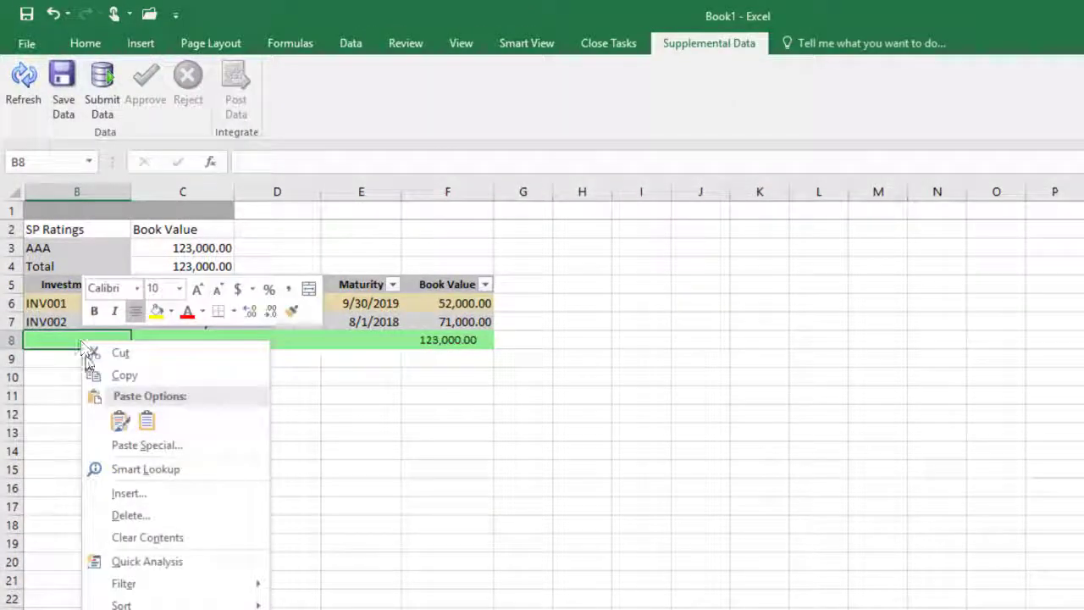
{"action": "left_click", "coordinate": [129, 492]}
{"action": "left_click", "coordinate": [82, 489]}
{"action": "left_click", "coordinate": [110, 537]}
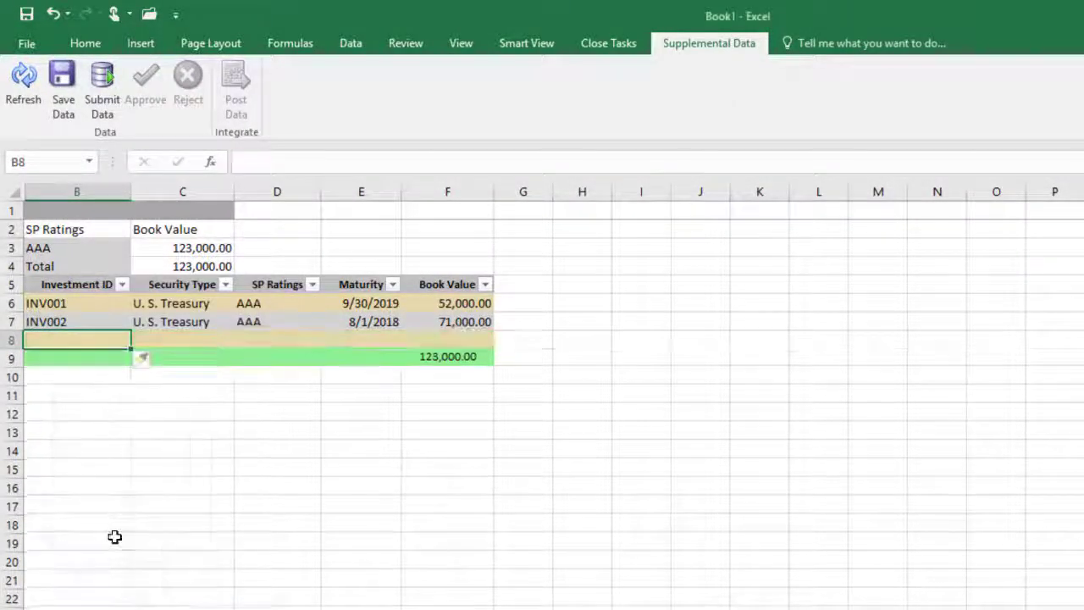
- Fill the new row with INV003, Corporate, AA, 9/15/2017 and 31000, then save the data
{"action": "type", "text": "INV003"}
{"action": "key", "text": "Tab"}
{"action": "type", "text": "Corporate"}
{"action": "key", "text": "Tab"}
{"action": "double_click", "coordinate": [285, 341]}
{"action": "left_click", "coordinate": [224, 209]}
{"action": "left_click", "coordinate": [281, 451]}
{"action": "type", "text": "9/15/2017"}
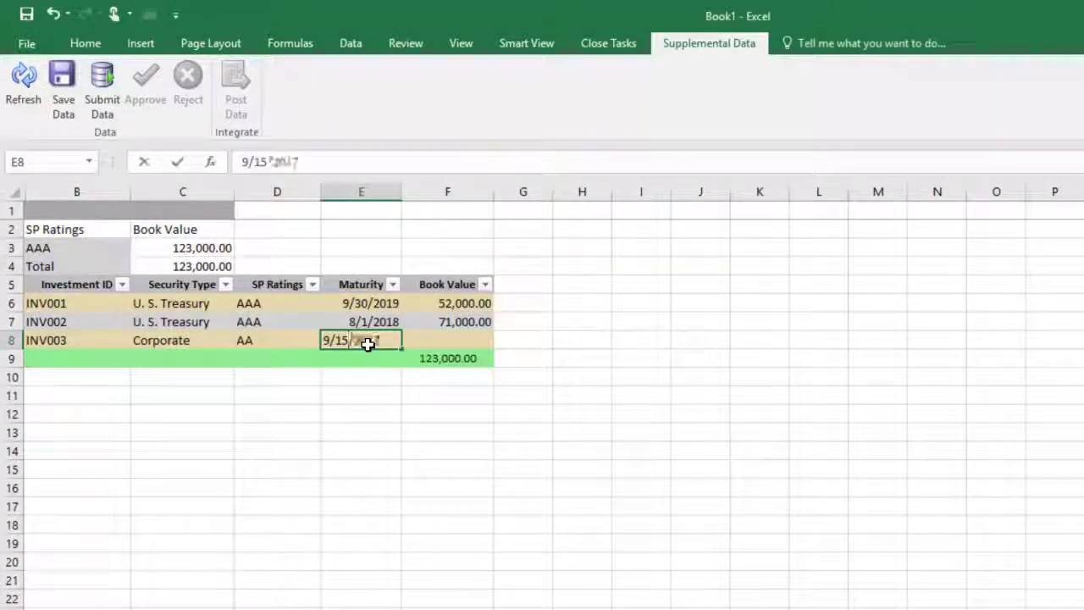
{"action": "key", "text": "Tab"}
{"action": "type", "text": "31000"}
{"action": "key", "text": "Return"}
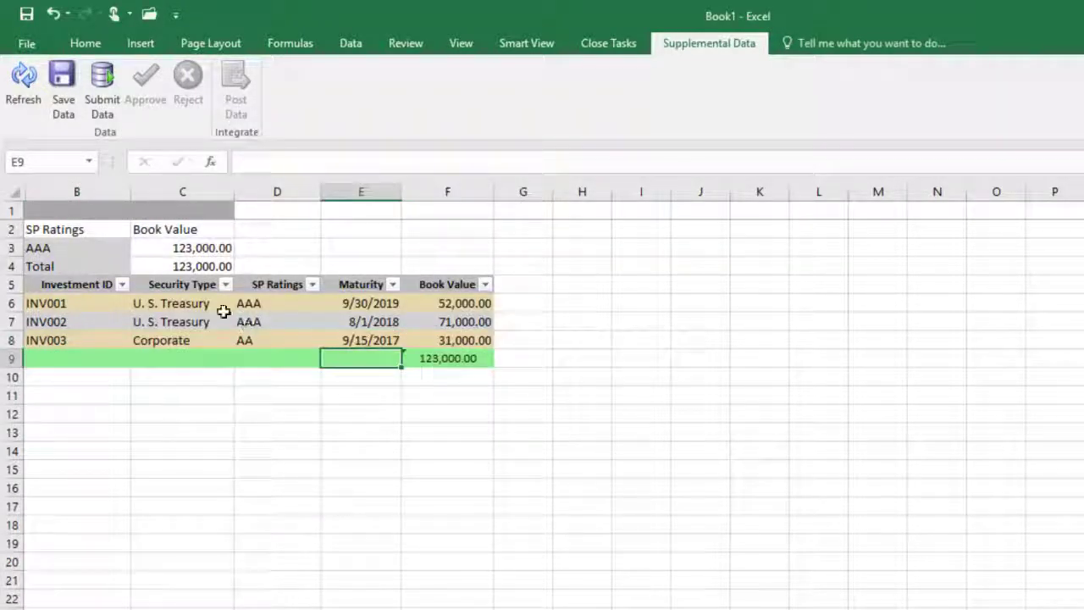
{"action": "left_click", "coordinate": [66, 81]}
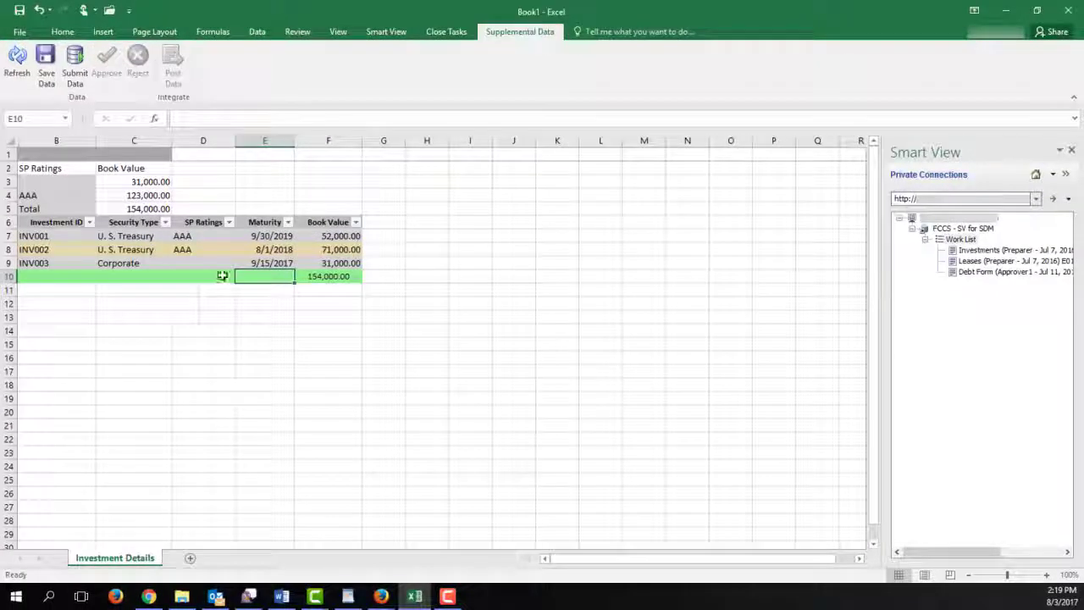
- In the Investments form summary's Questions, answer Yes to using the most recent S&P Ratings
{"action": "left_click", "coordinate": [975, 254]}
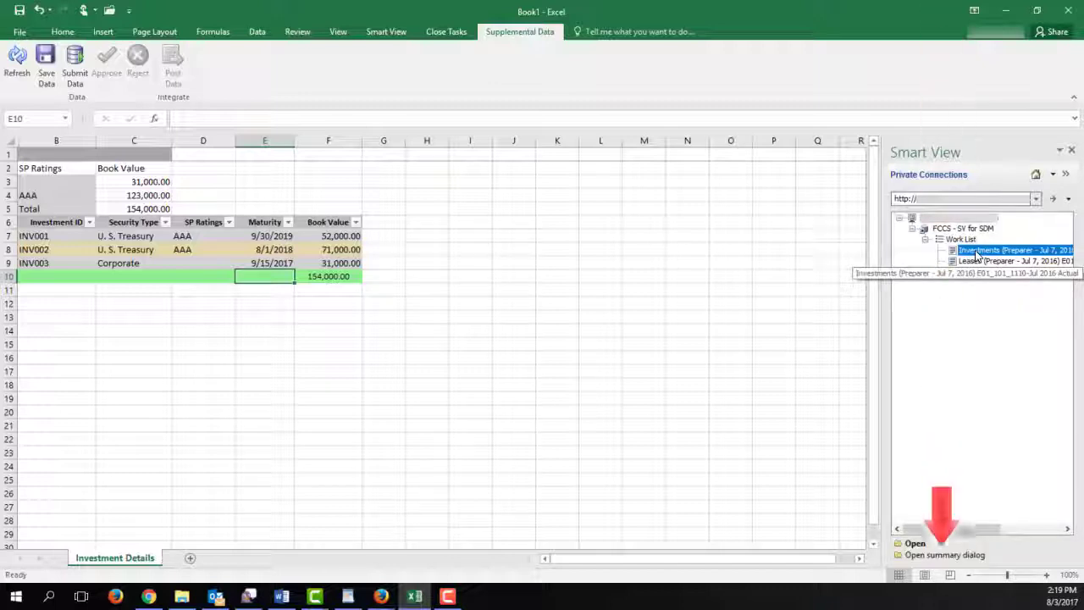
{"action": "left_click", "coordinate": [944, 555]}
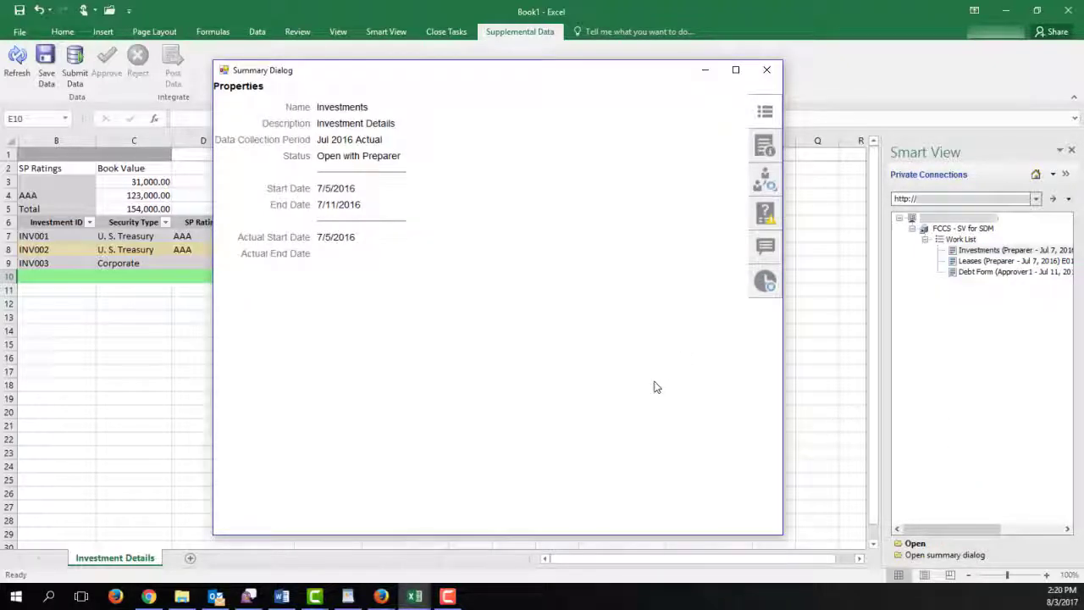
{"action": "left_click", "coordinate": [766, 180]}
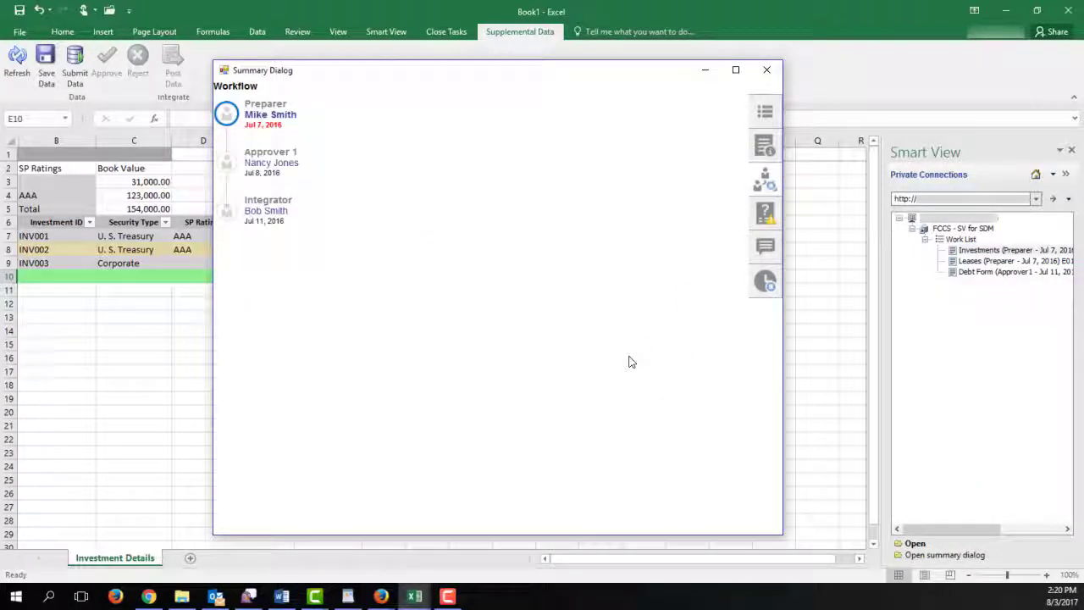
{"action": "left_click", "coordinate": [765, 216]}
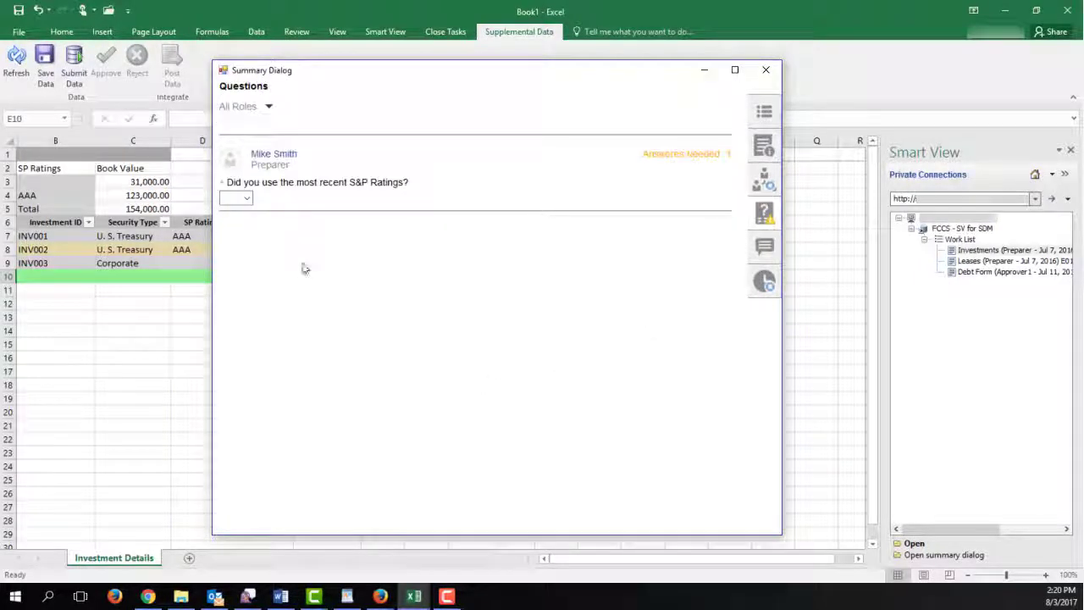
{"action": "left_click", "coordinate": [246, 197]}
{"action": "left_click", "coordinate": [232, 210]}
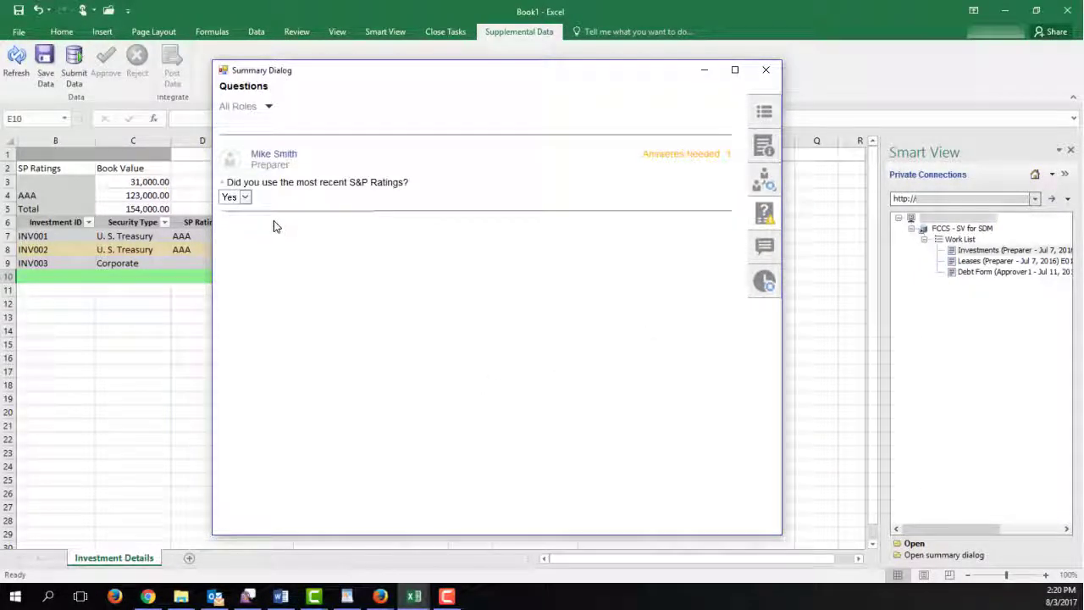
{"action": "left_click", "coordinate": [766, 73]}
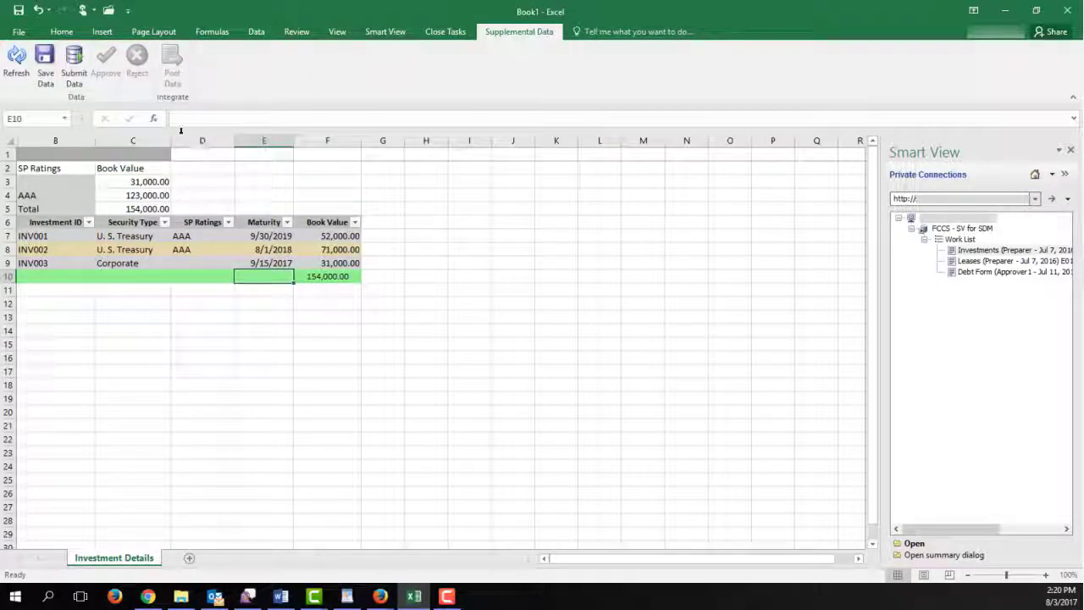
- Submit the Investments data, then load the Debt Form (210,000 total) and approve it
{"action": "left_click", "coordinate": [76, 61]}
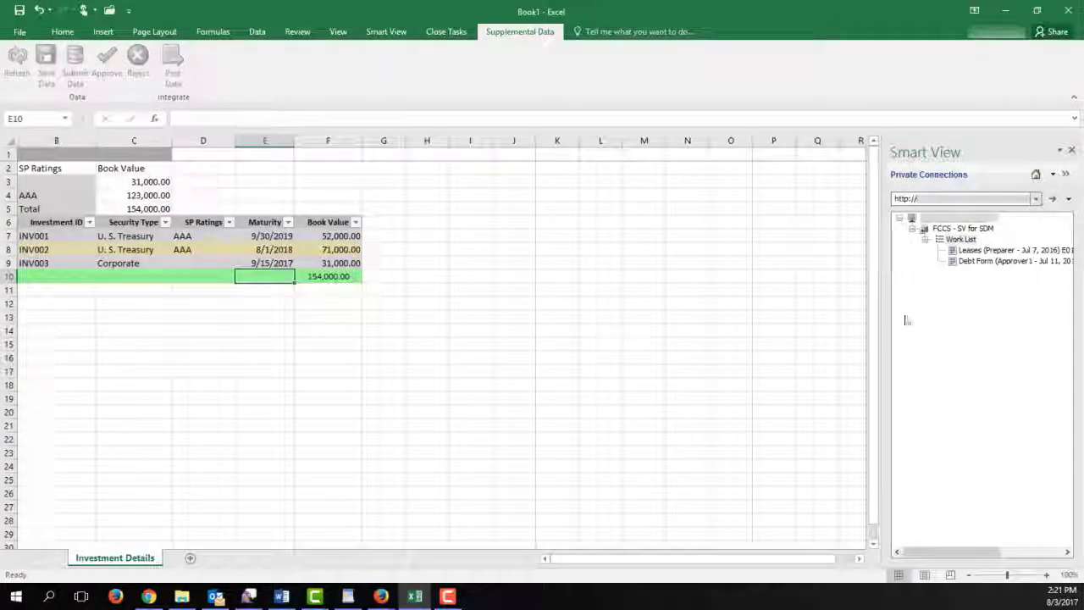
{"action": "left_click", "coordinate": [982, 262]}
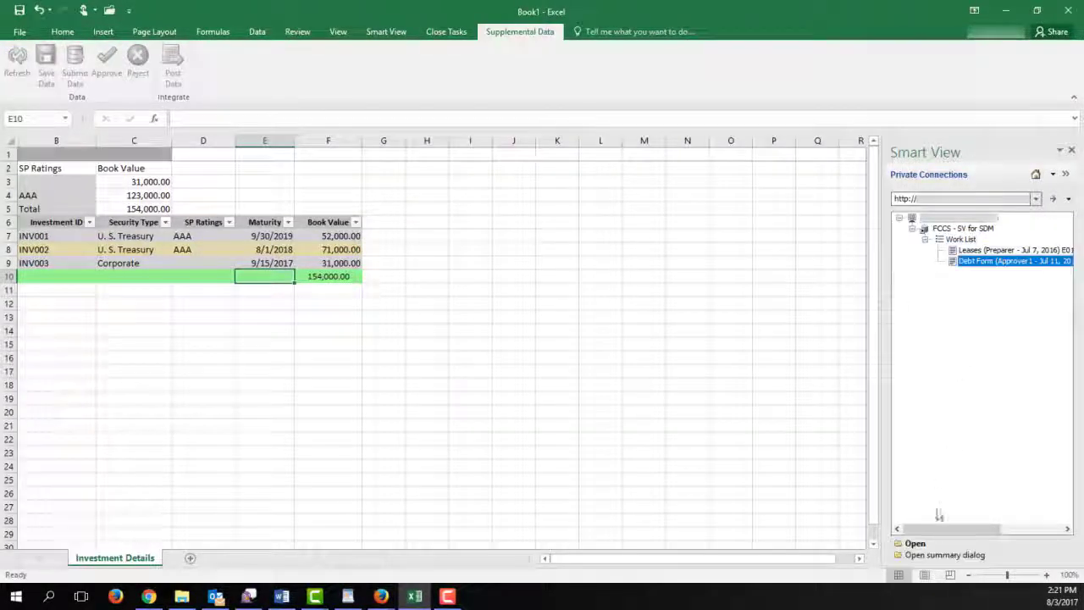
{"action": "left_click", "coordinate": [914, 542]}
{"action": "left_click", "coordinate": [602, 346]}
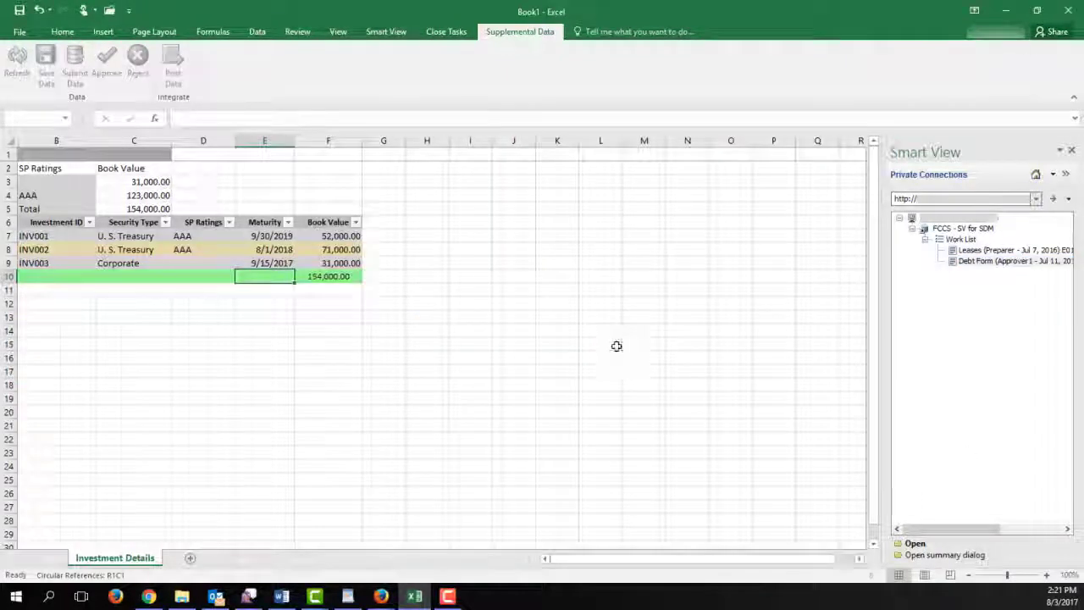
{"action": "left_click", "coordinate": [106, 61]}
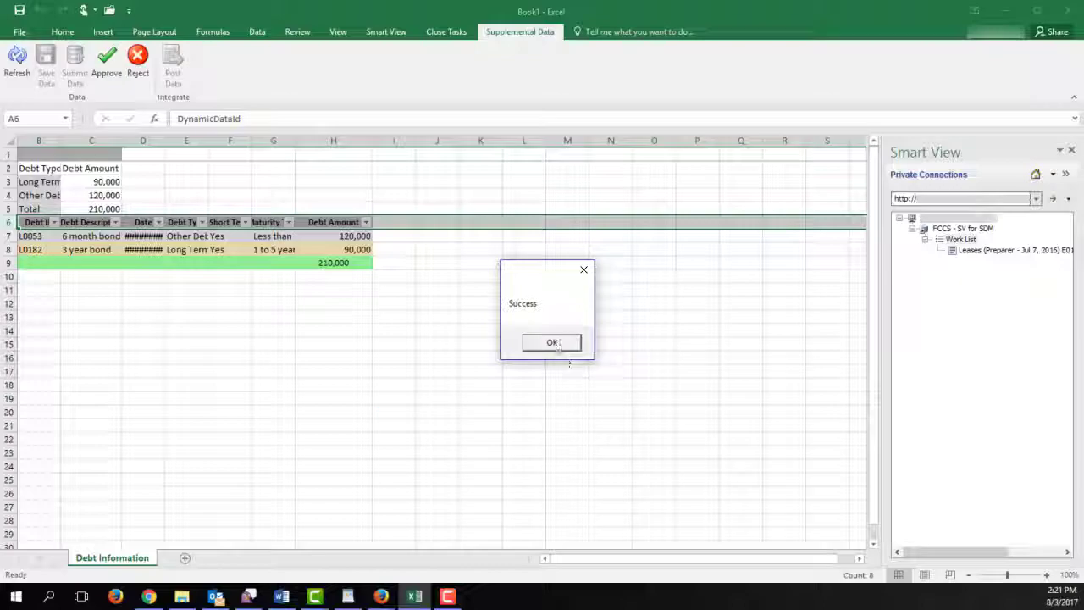
{"action": "left_click", "coordinate": [556, 343]}
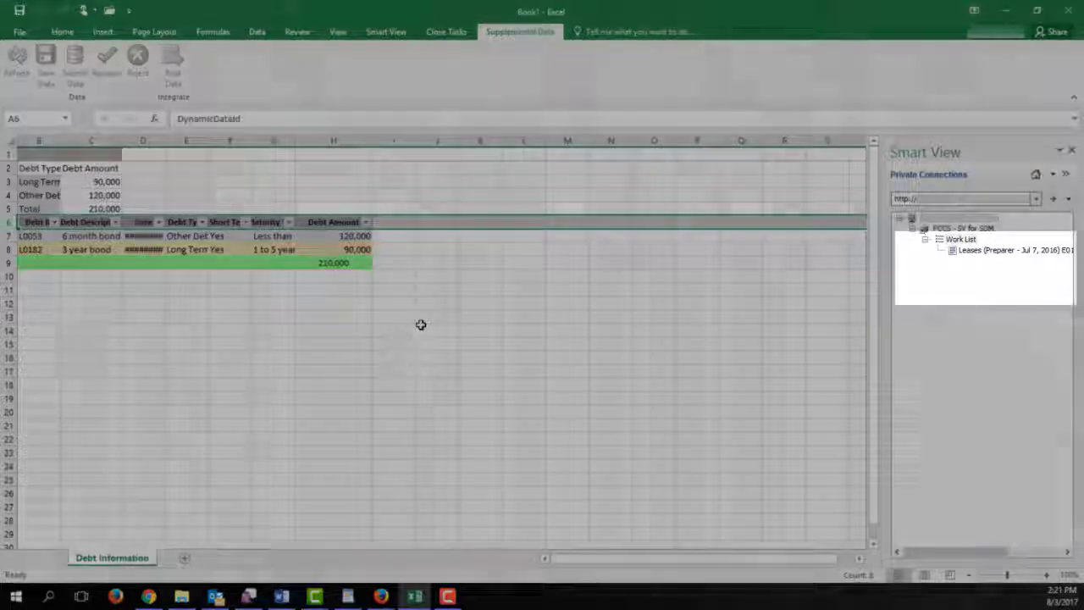